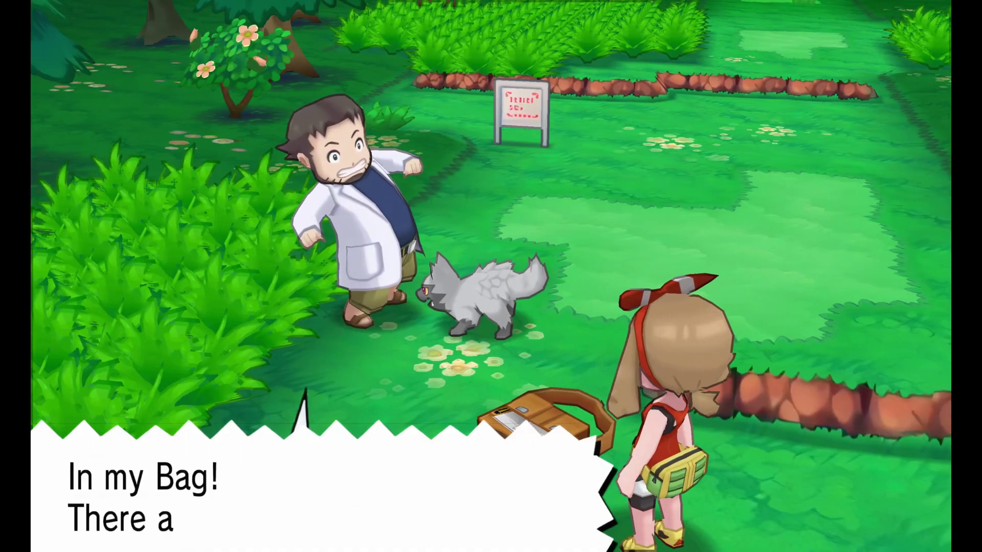
Dismiss the professor's dialogue box in Omega Ruby with the A button
key(a)
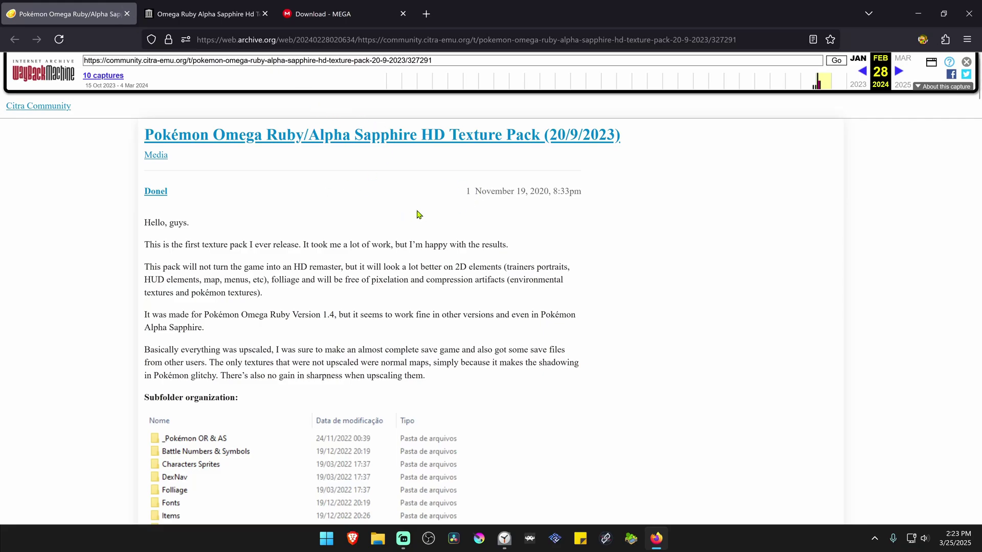
scroll(418, 215, down, 2)
scroll(351, 220, down, 2)
scroll(357, 268, down, 1)
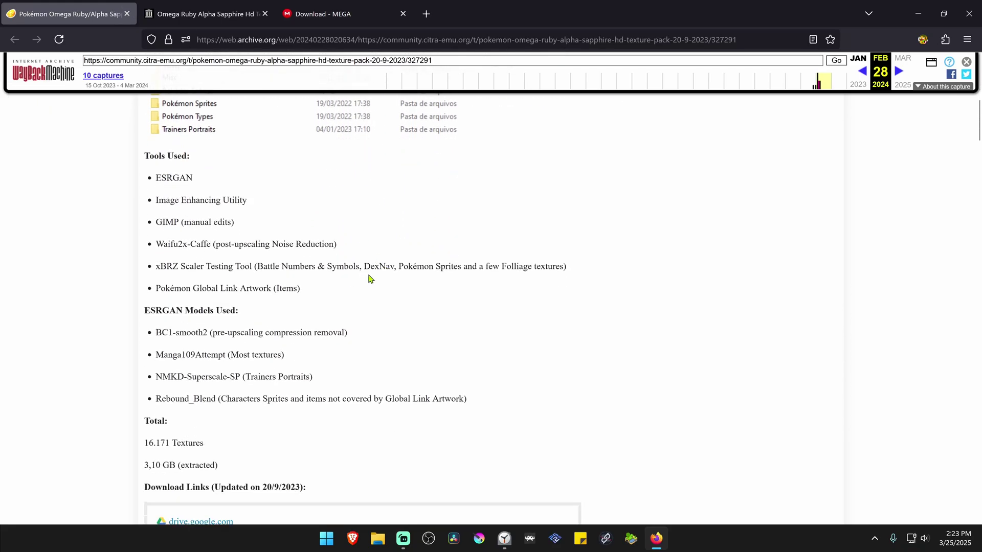
scroll(369, 278, down, 3)
scroll(394, 277, down, 2)
scroll(364, 279, down, 1)
scroll(313, 281, down, 2)
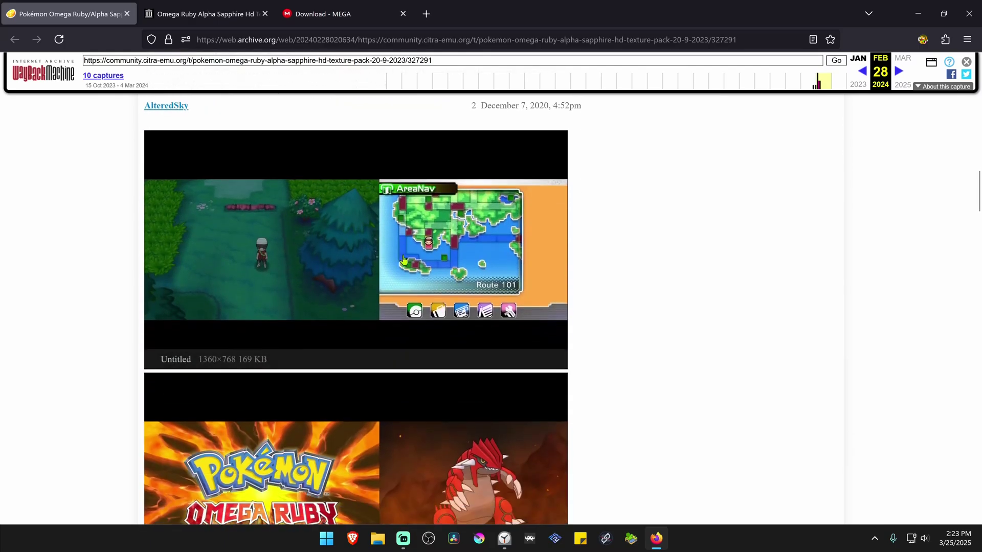
scroll(404, 261, down, 2)
scroll(340, 281, down, 2)
scroll(338, 280, down, 2)
scroll(330, 279, up, 4)
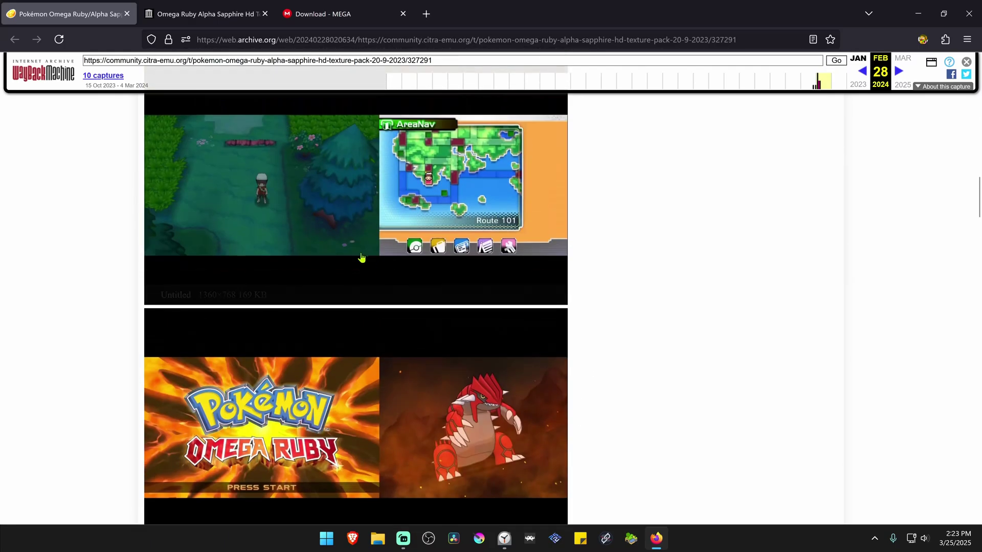
scroll(362, 258, up, 3)
Download 'omega ruby alpha sapphire hd textures.zip' (2.87 GB) from its MEGA page
click(211, 16)
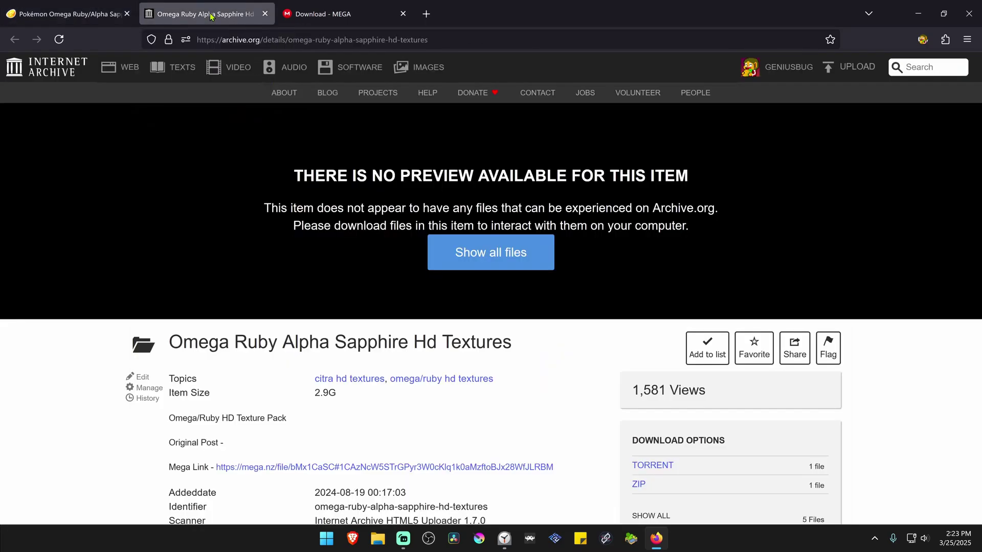
click(338, 11)
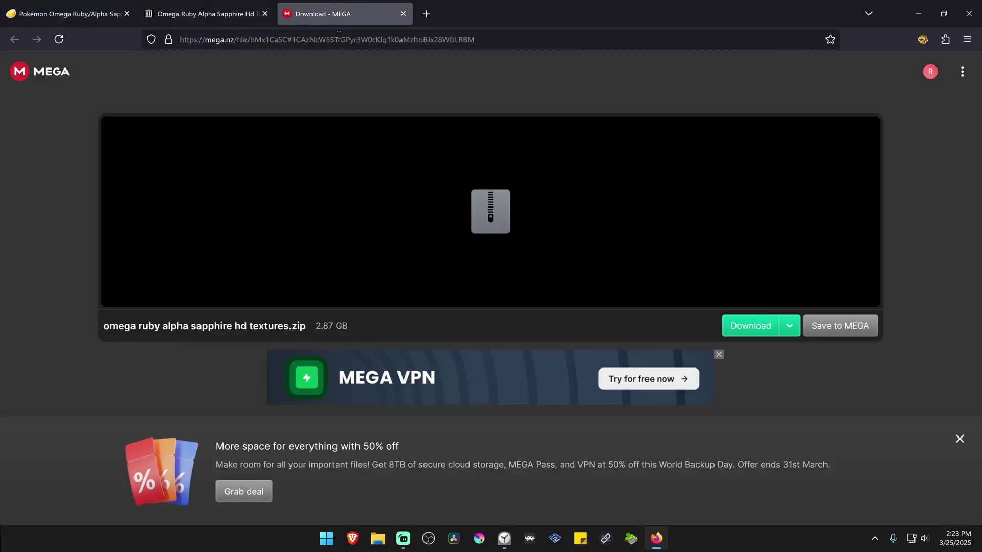
click(215, 16)
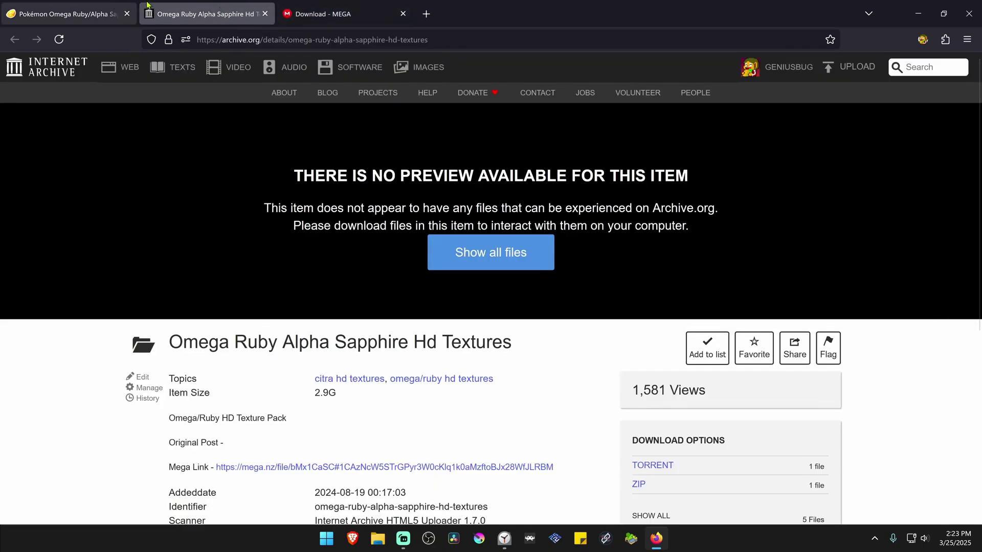
click(312, 22)
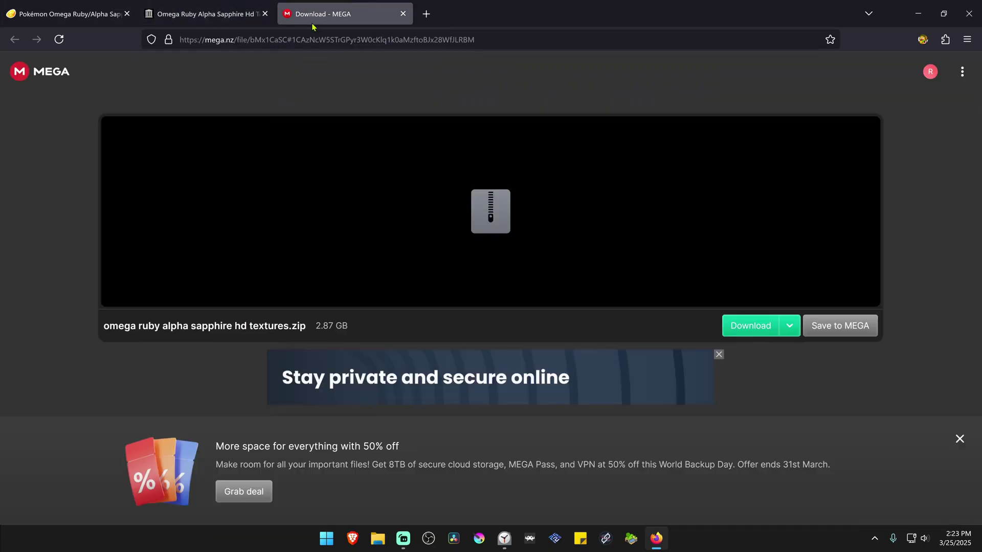
click(751, 325)
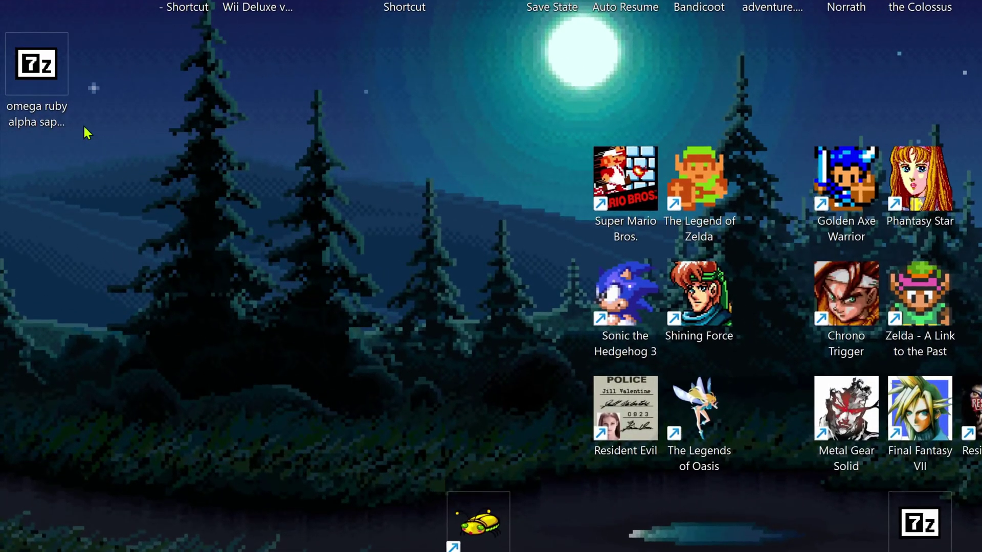
Extract the desktop zip with 7-Zip into an 'omega ruby alpha sapphire hd textures' folder
right_click(52, 78)
mouse_move(99, 161)
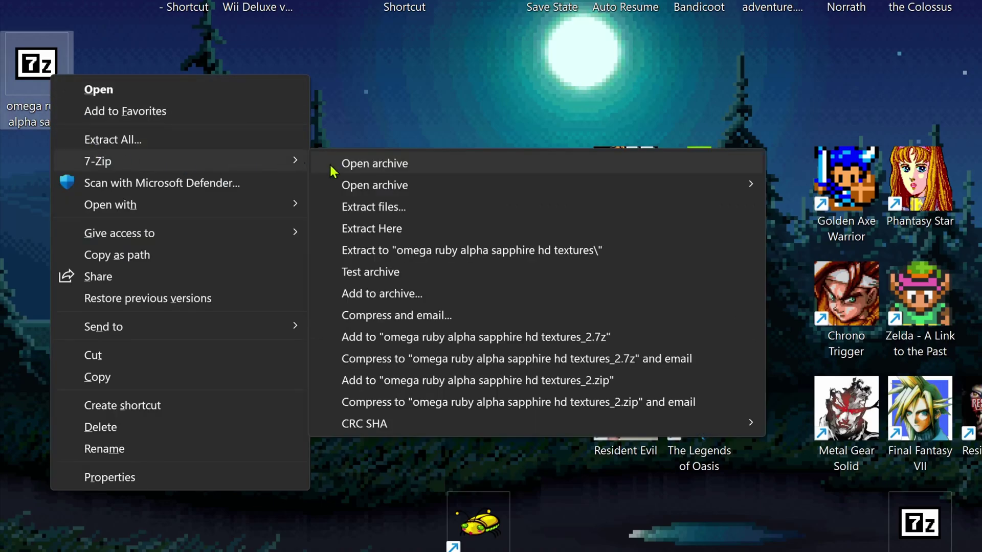
click(618, 251)
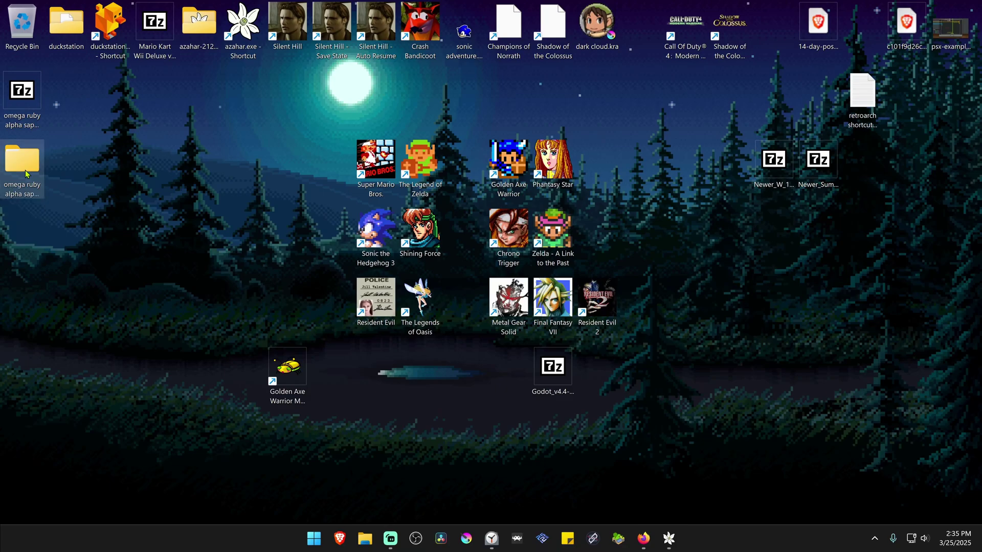
Cut all twelve texture folders from the extracted pack folder, then close the window
double_click(23, 163)
drag(346, 361, 324, 167)
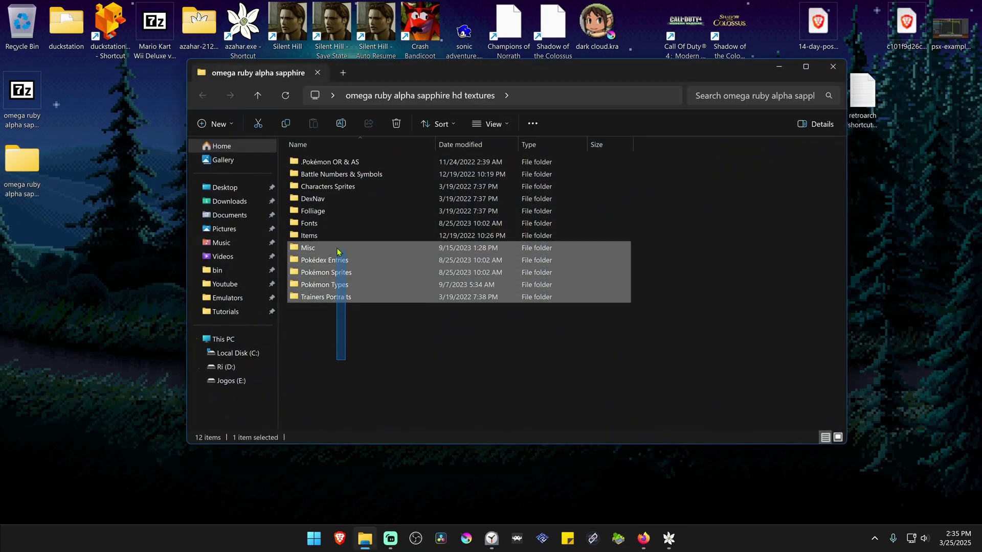
right_click(324, 167)
click(342, 181)
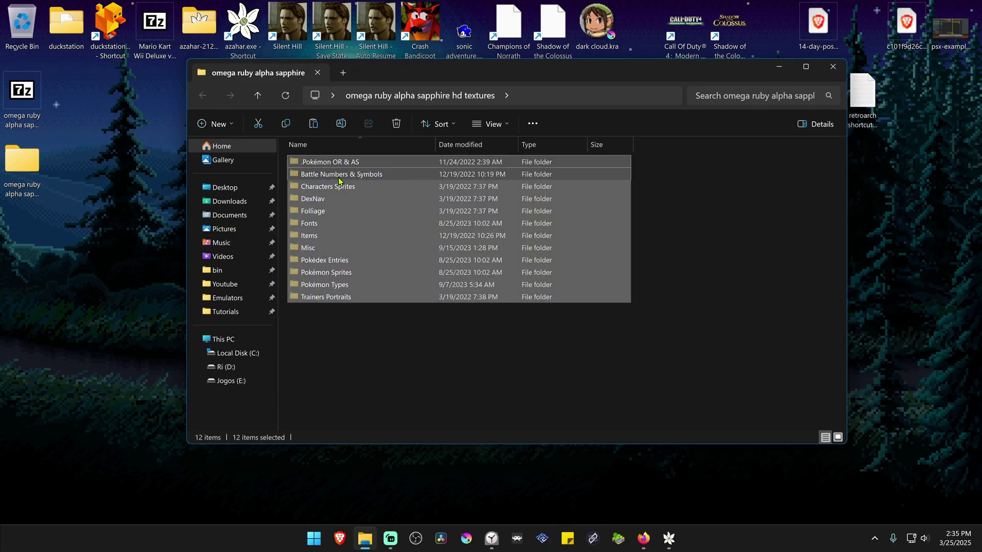
click(831, 69)
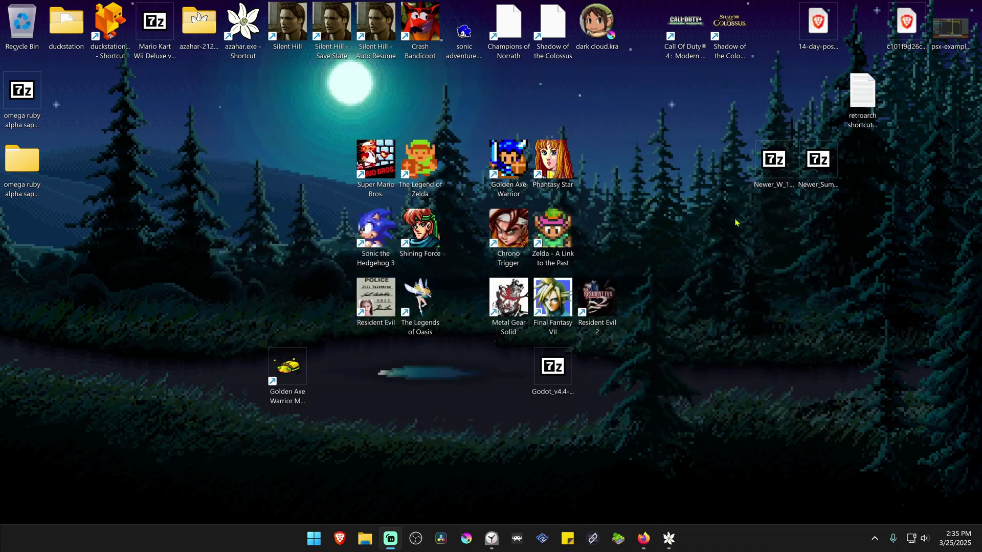
click(667, 544)
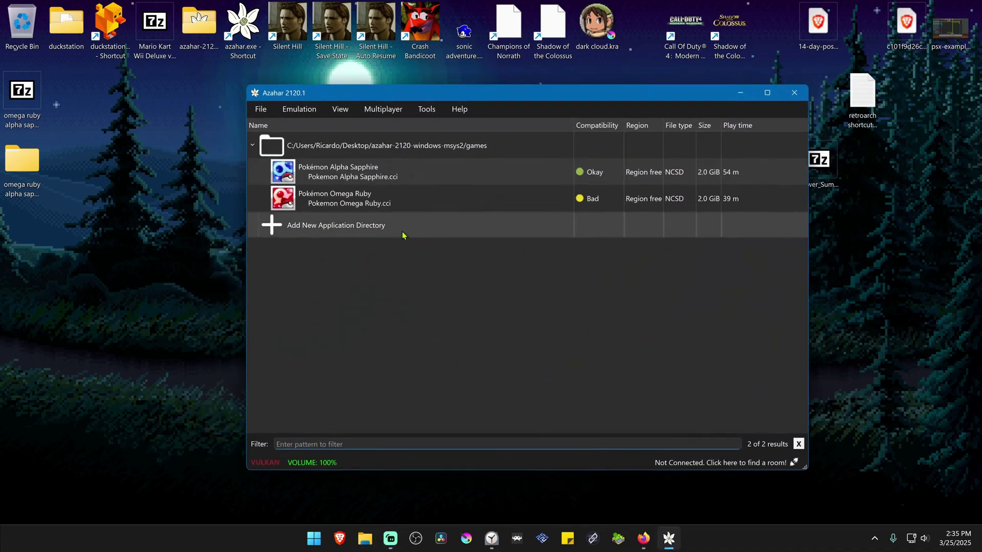
right_click(422, 205)
mouse_move(466, 207)
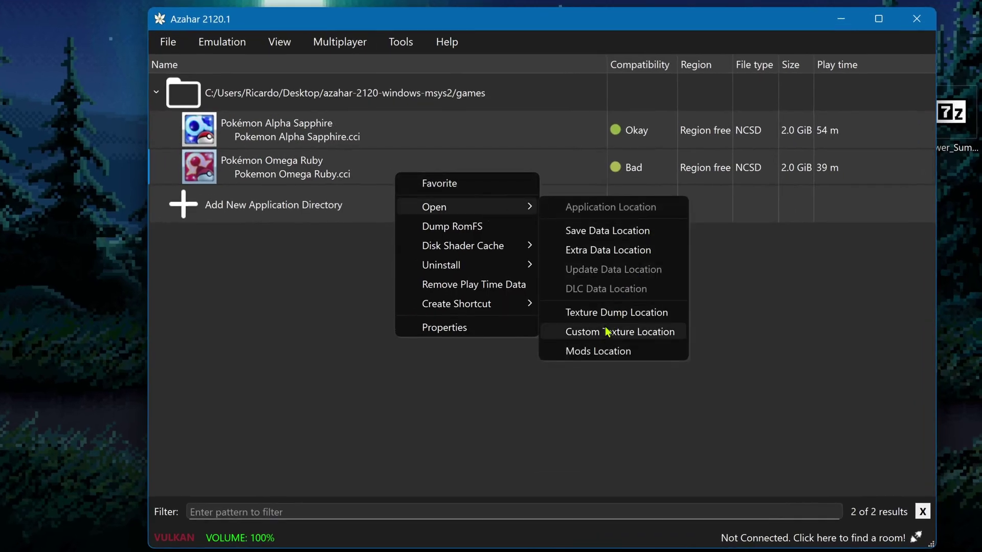
click(672, 337)
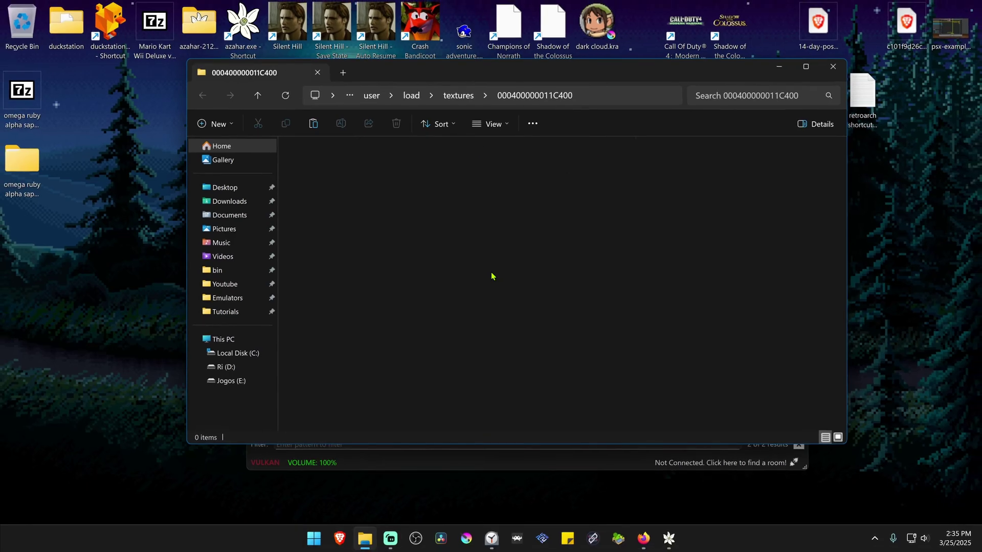
key(ctrl+v)
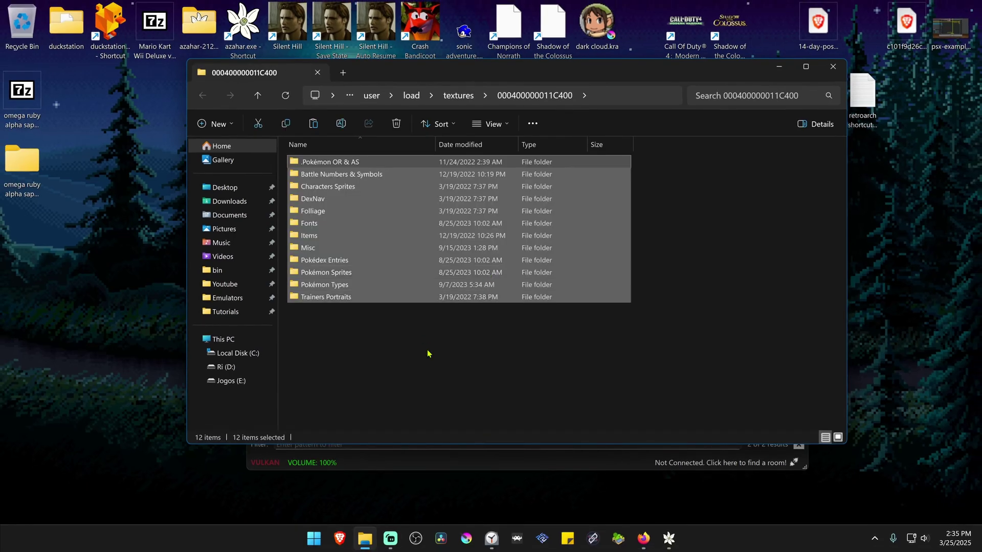
click(427, 356)
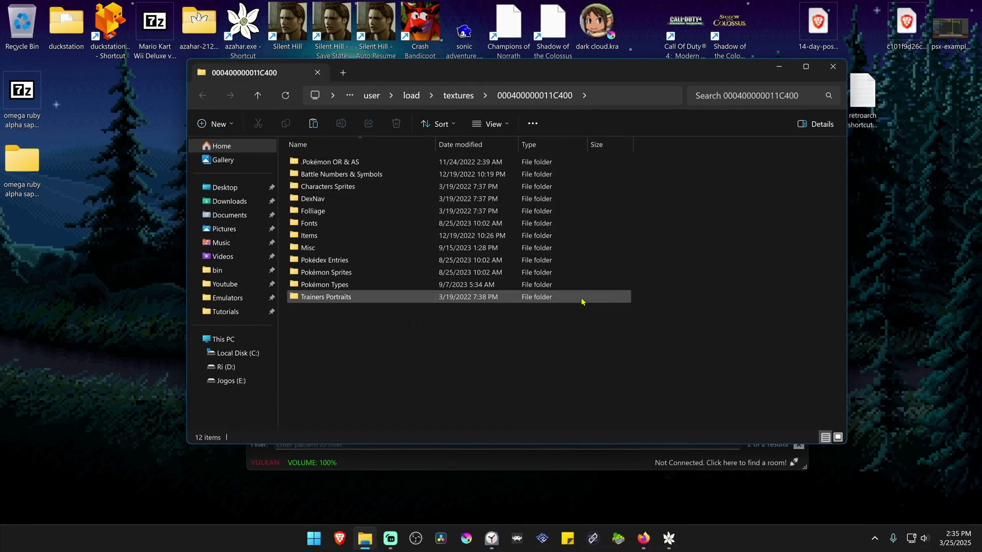
Set Omega Ruby's internal resolution to 7x Native and enable Use Custom Textures
click(833, 67)
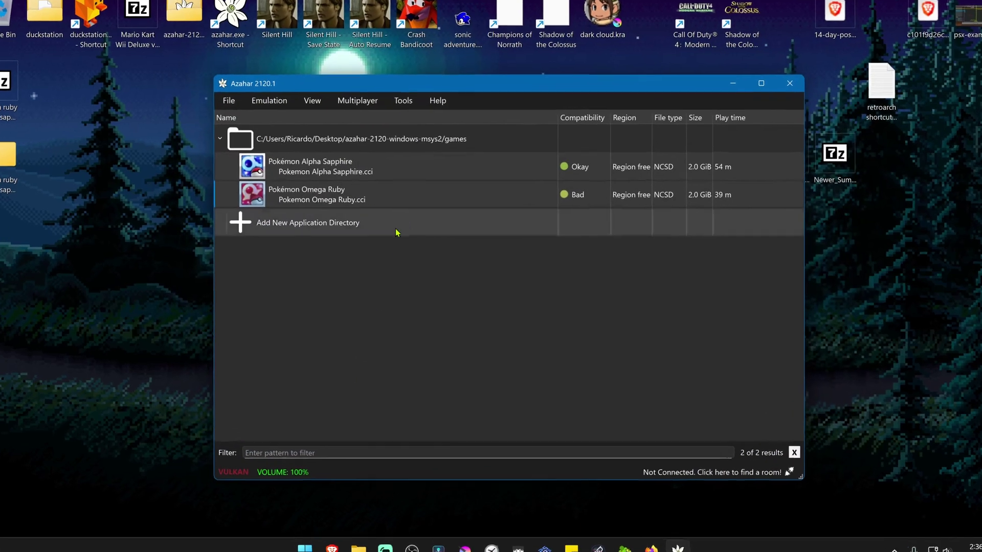
right_click(427, 207)
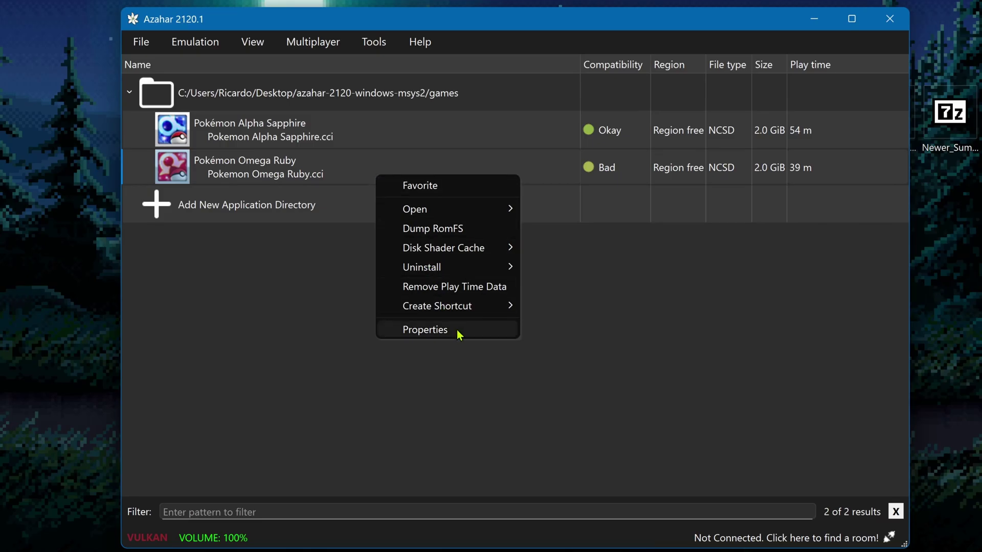
click(425, 330)
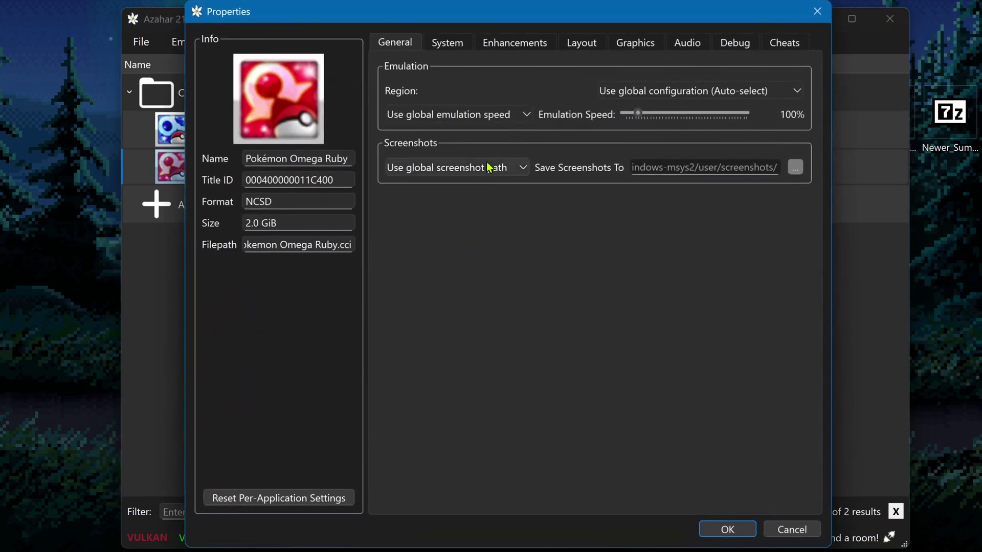
click(517, 48)
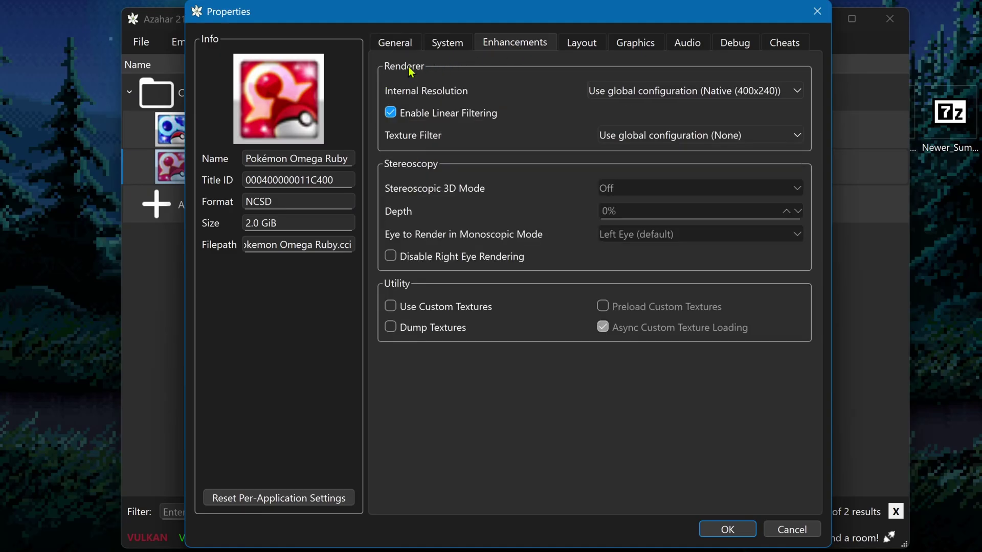
click(658, 94)
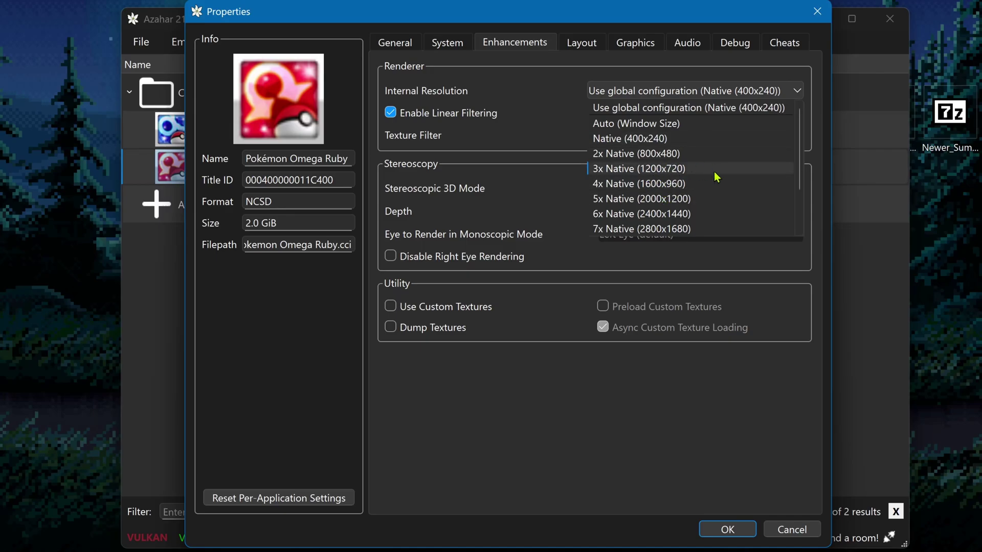
scroll(705, 184, down, 2)
scroll(755, 171, down, 1)
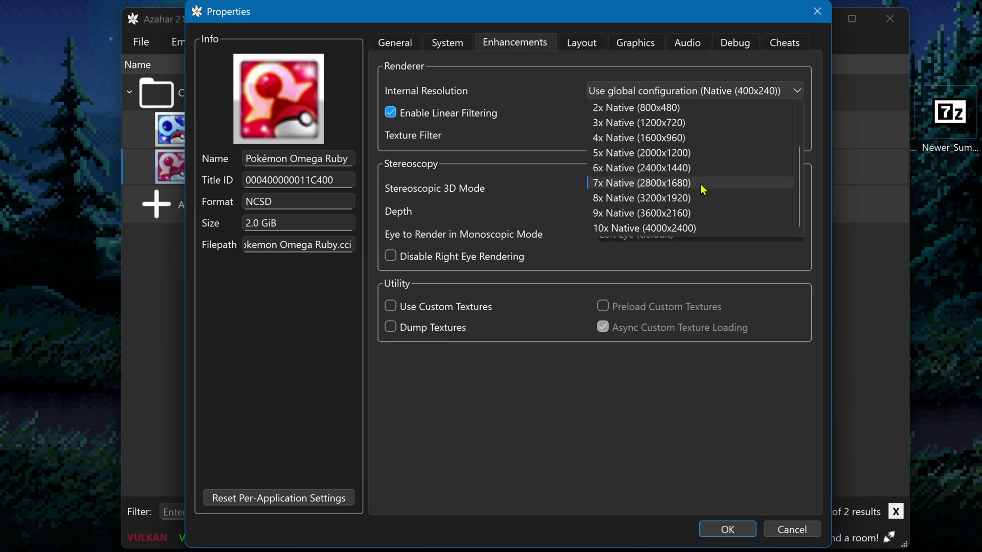
click(699, 184)
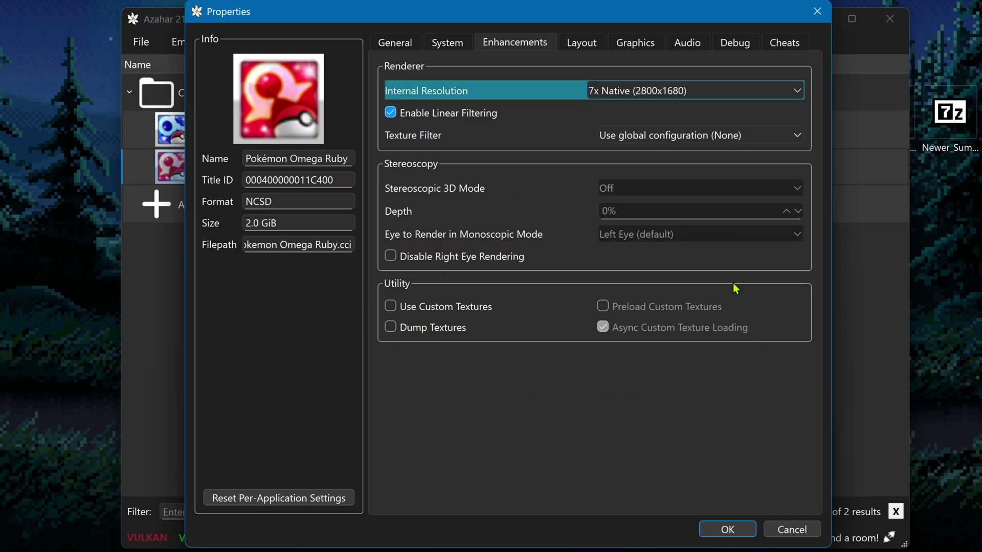
click(452, 311)
click(722, 525)
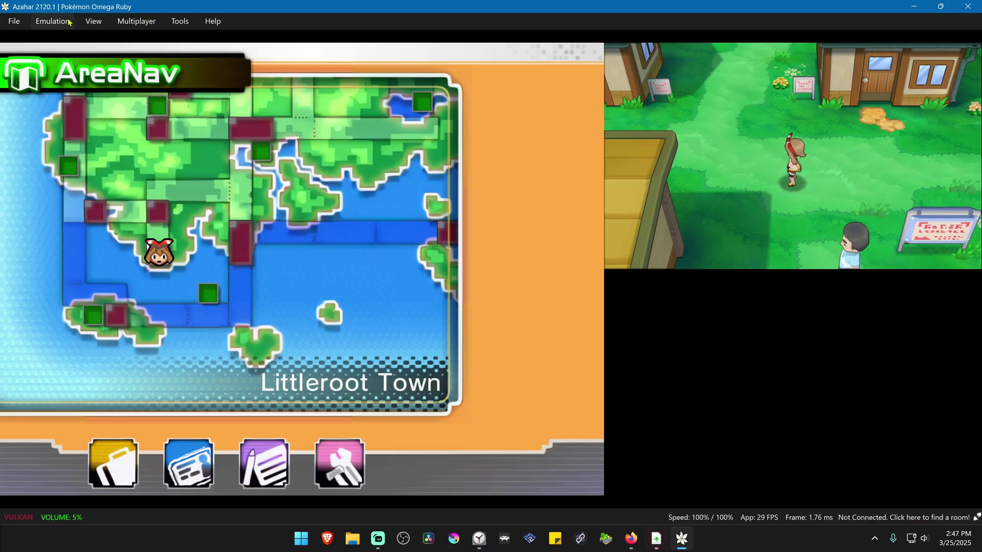
Load state Slot 1, then toggle the game's Use Custom Textures off and on
click(52, 20)
mouse_move(65, 83)
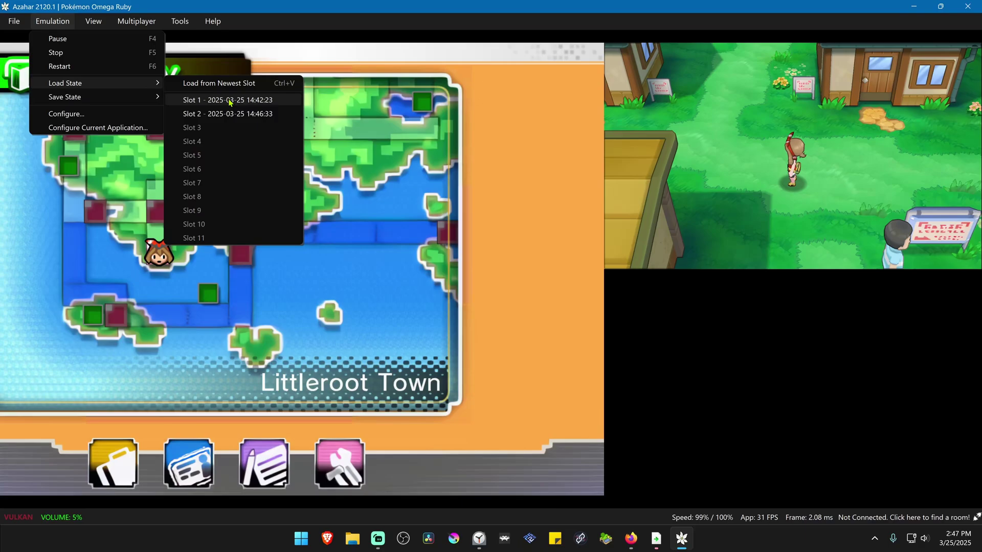
click(229, 102)
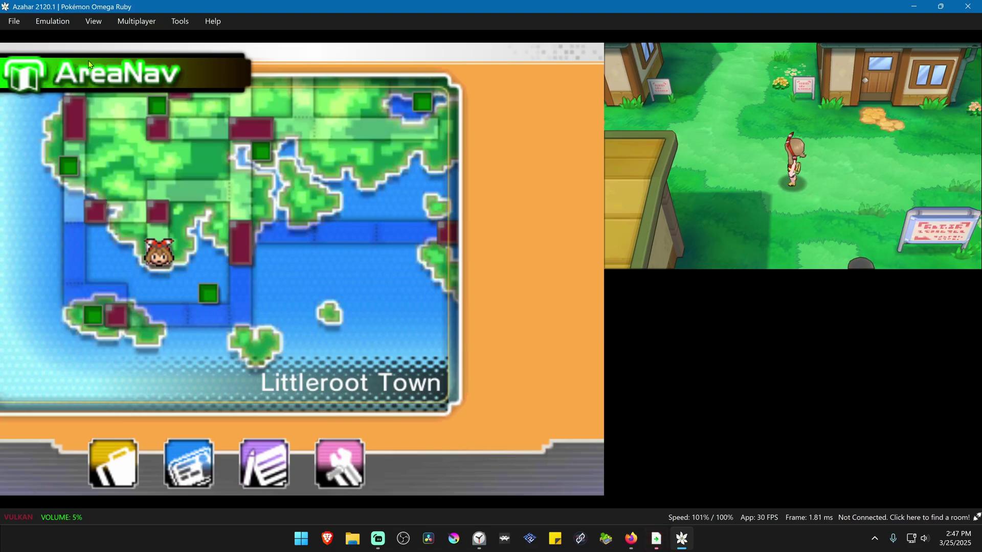
click(66, 23)
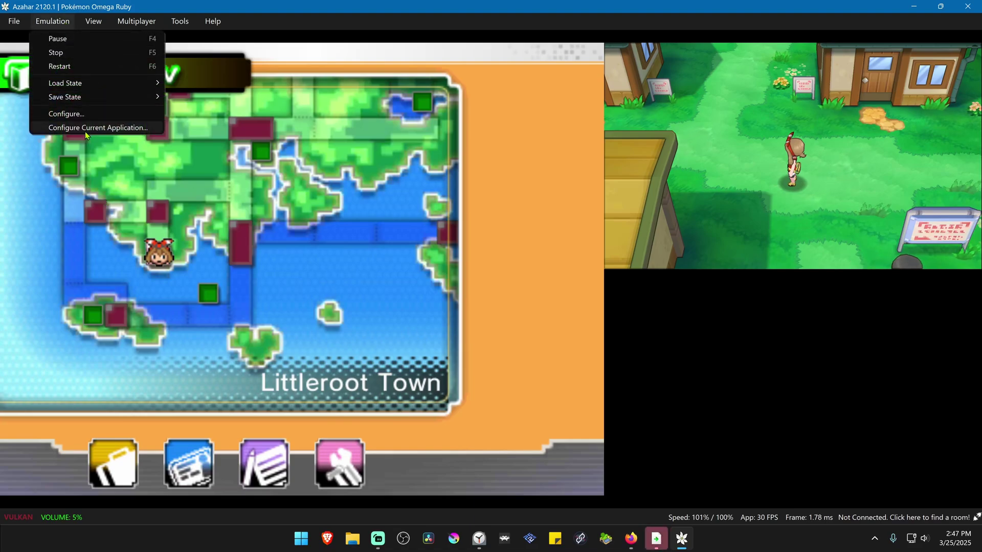
click(126, 128)
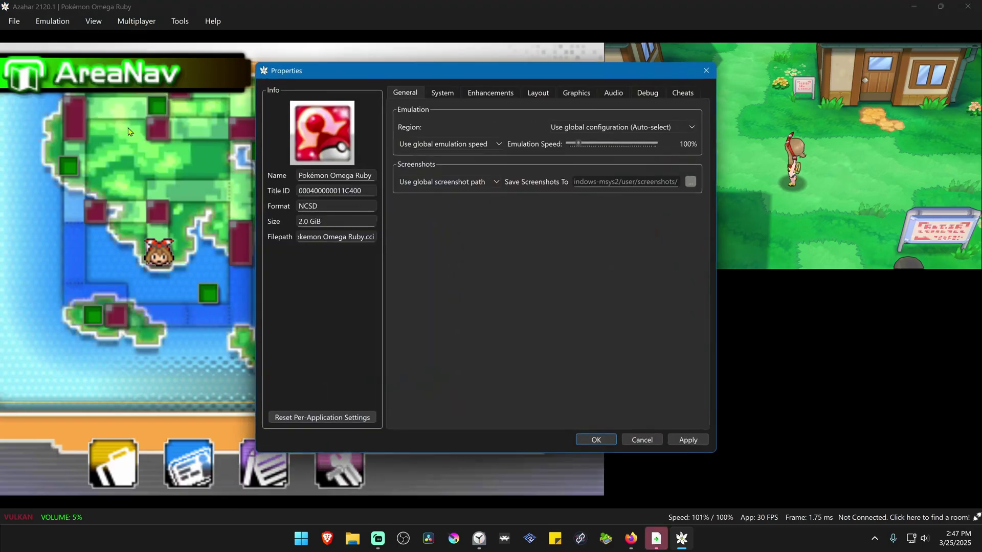
click(499, 93)
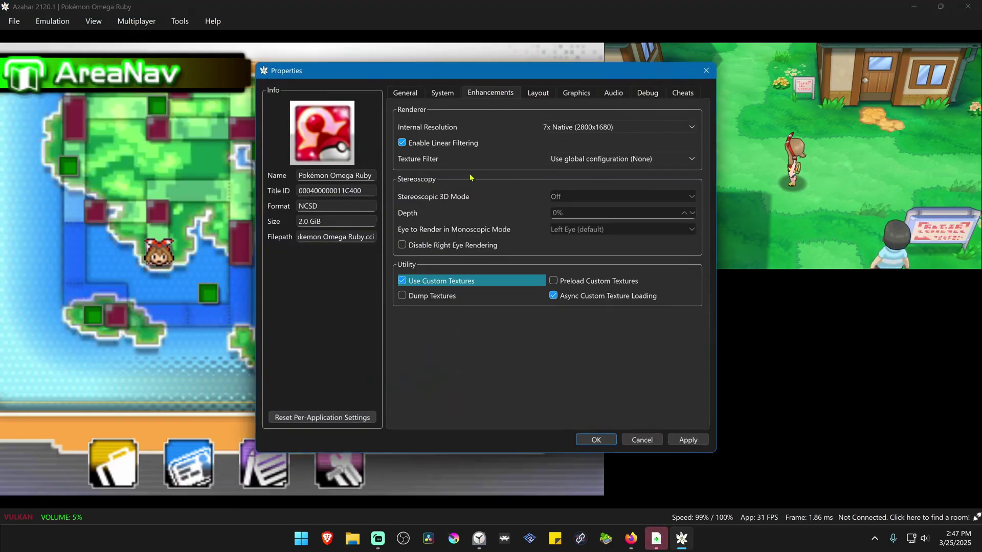
click(423, 283)
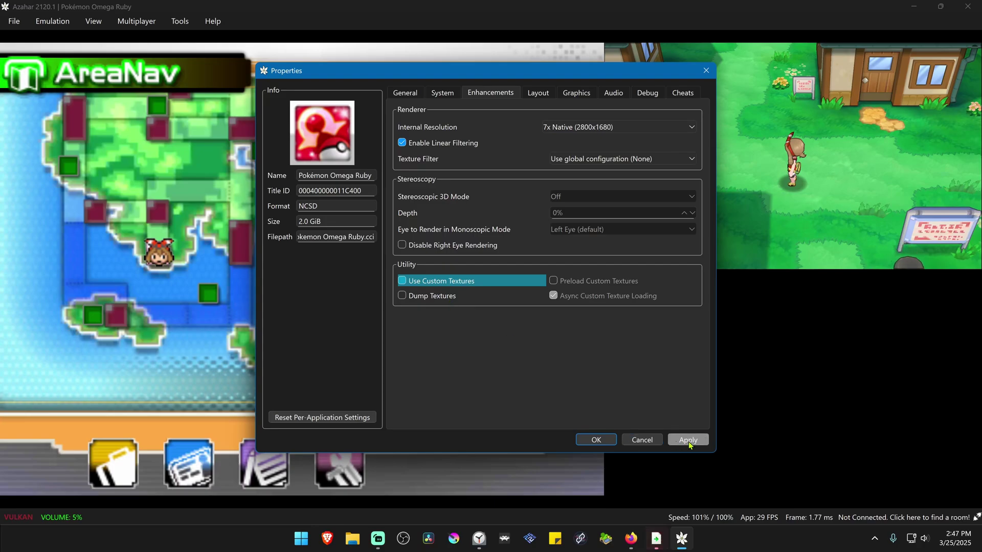
click(443, 284)
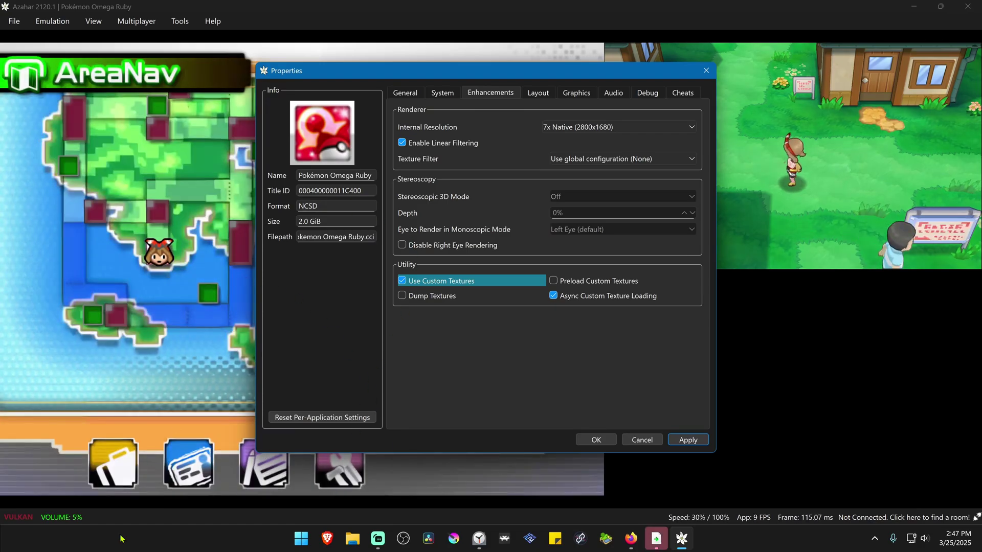
Assign Space as the Toggle Custom Textures hotkey in Controls > Hotkeys
click(597, 440)
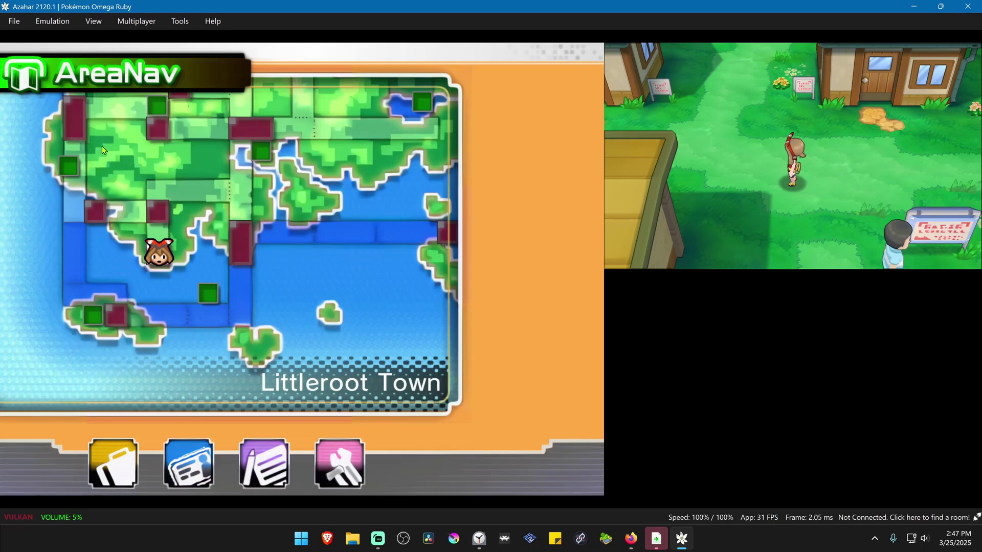
click(52, 20)
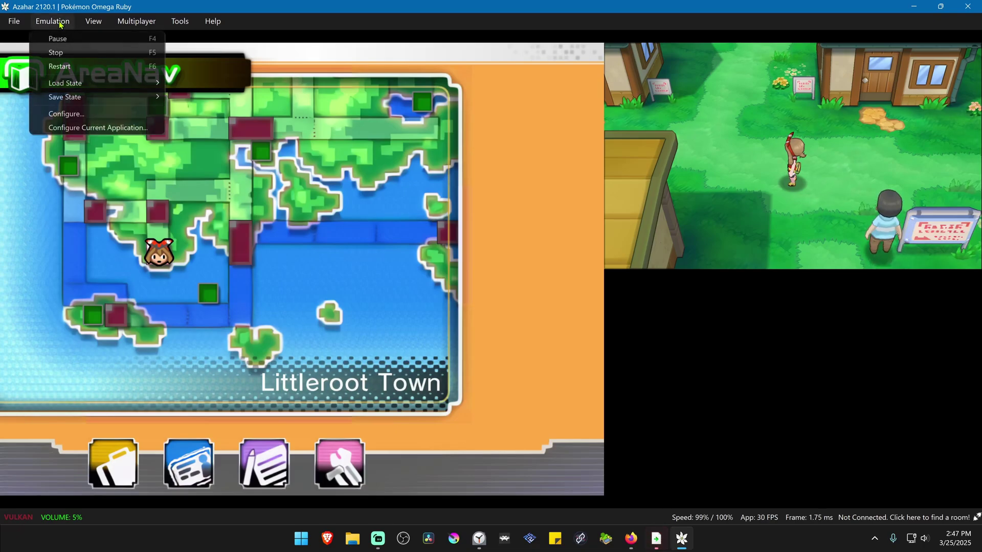
click(83, 116)
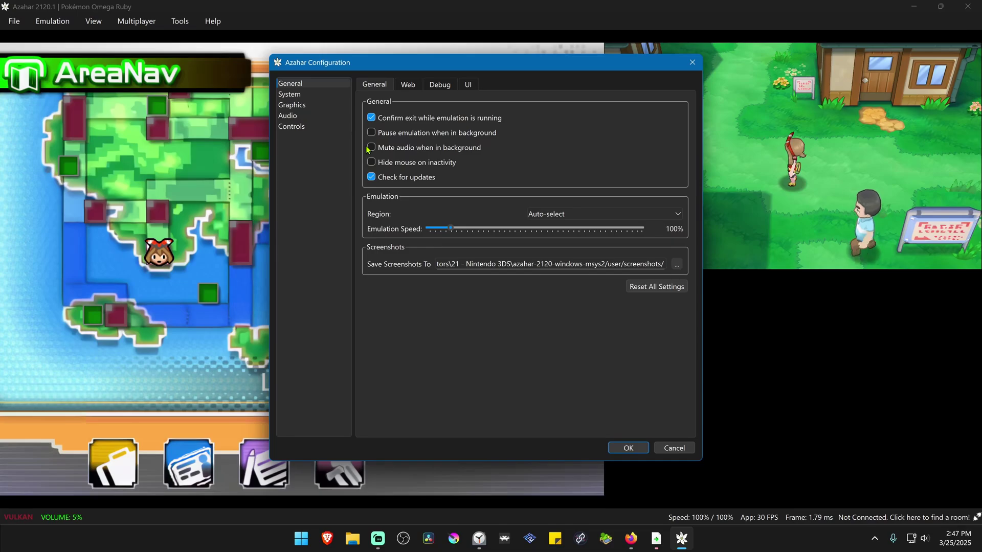
click(292, 127)
click(416, 88)
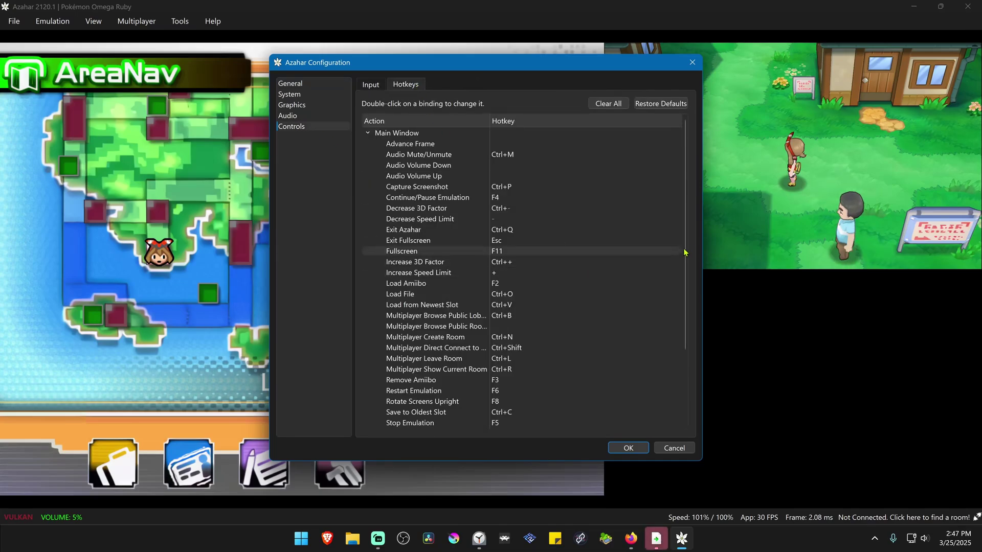
scroll(680, 378, down, 3)
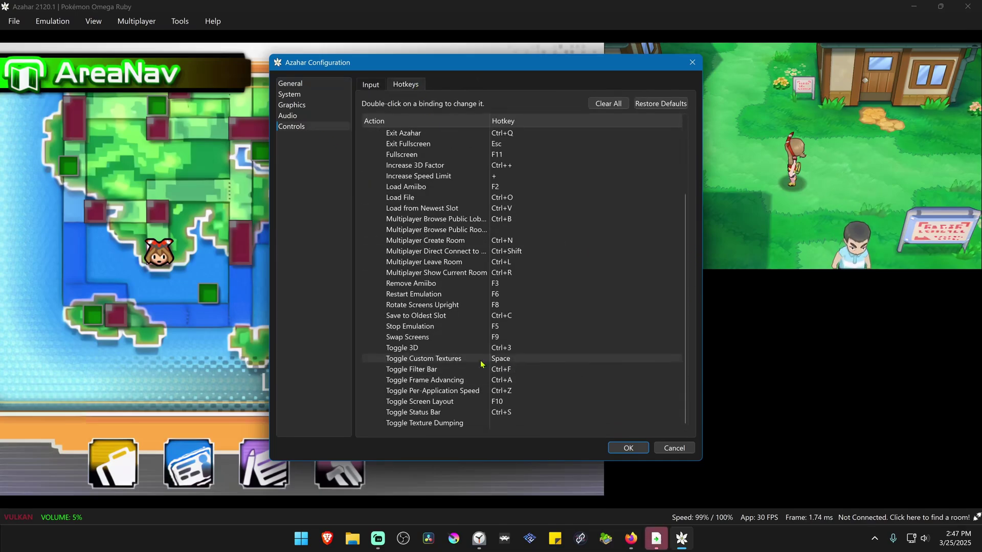
double_click(445, 360)
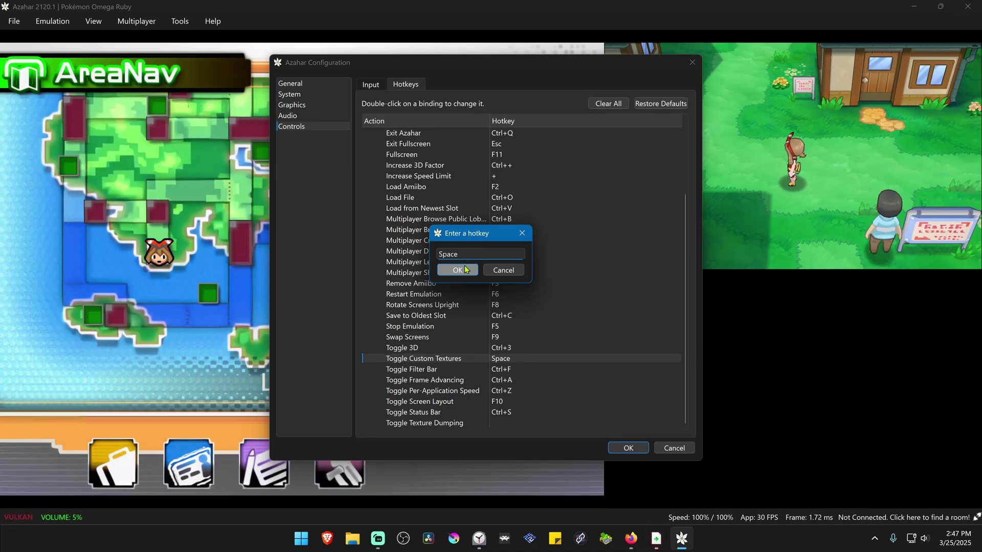
click(465, 269)
Confirm and close the configuration, then load the state from Slot 1
click(628, 449)
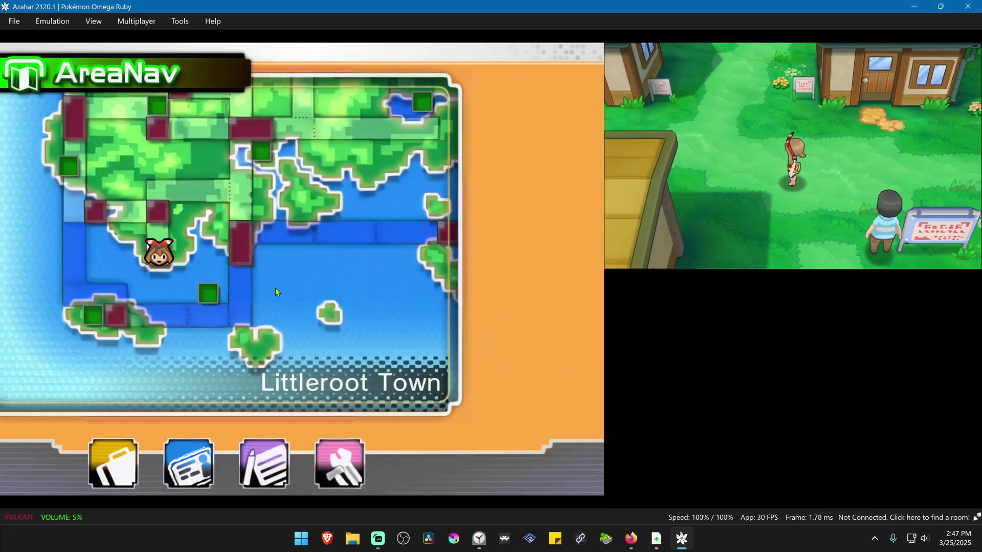
click(48, 22)
mouse_move(66, 83)
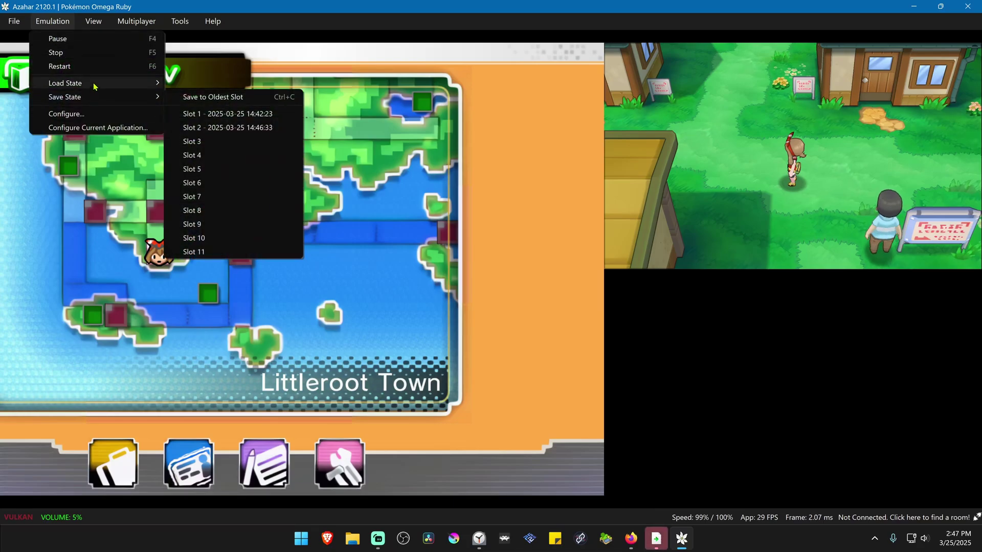
click(214, 100)
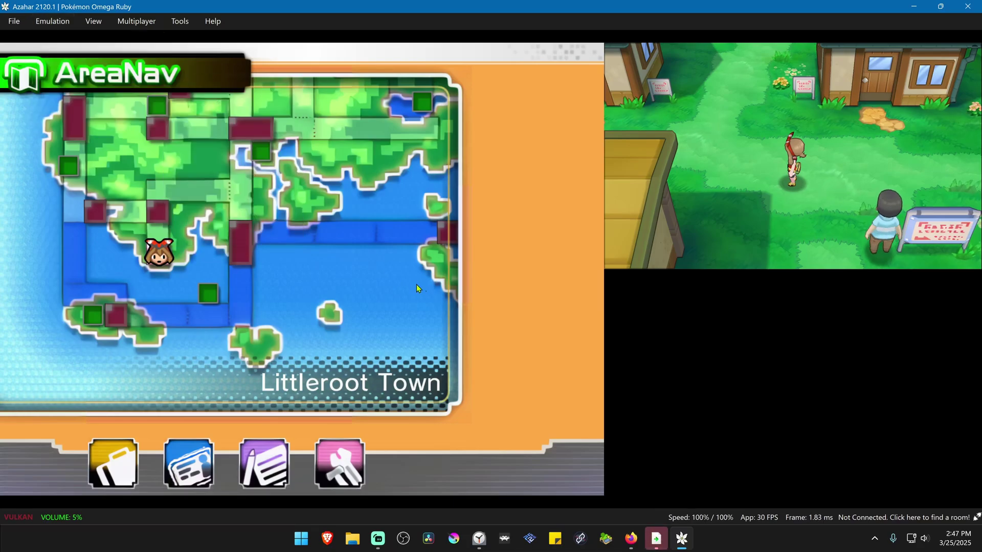